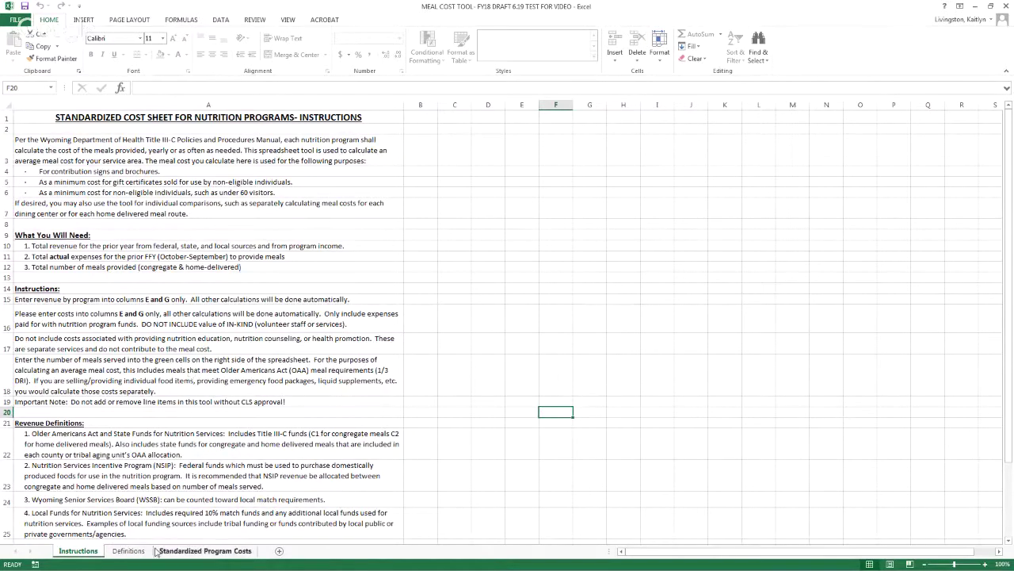
Step: Review the expense definitions for personnel, travel, supplies and other costs on the Definitions sheet
left_click(128, 551)
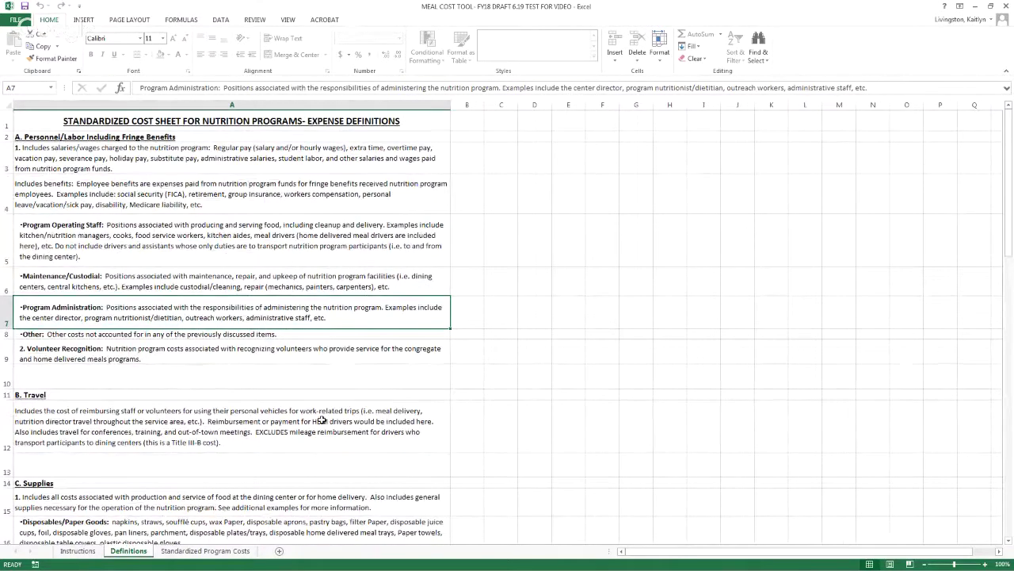
scroll(322, 420, "down", 5)
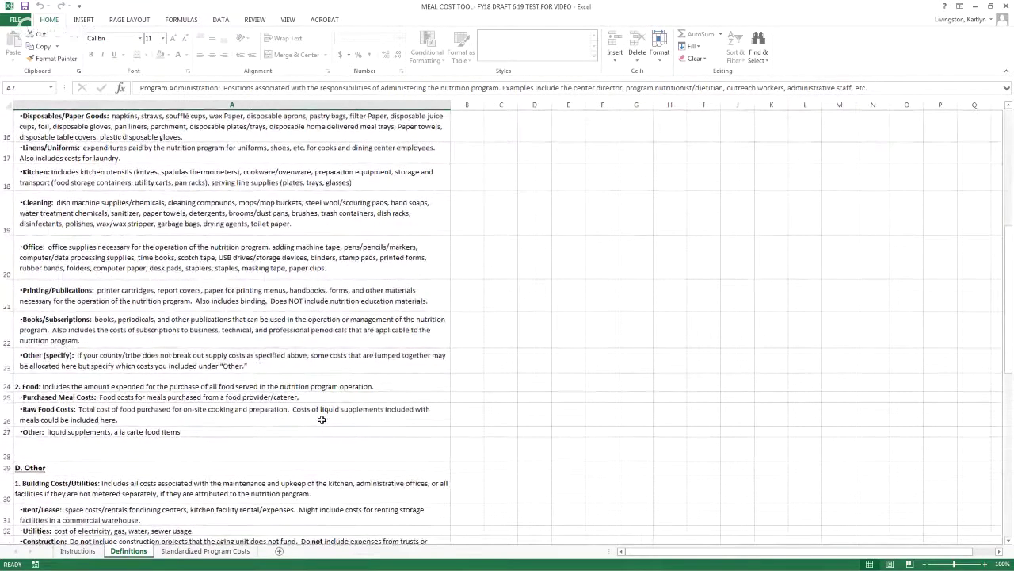
scroll(322, 419, "up", 5)
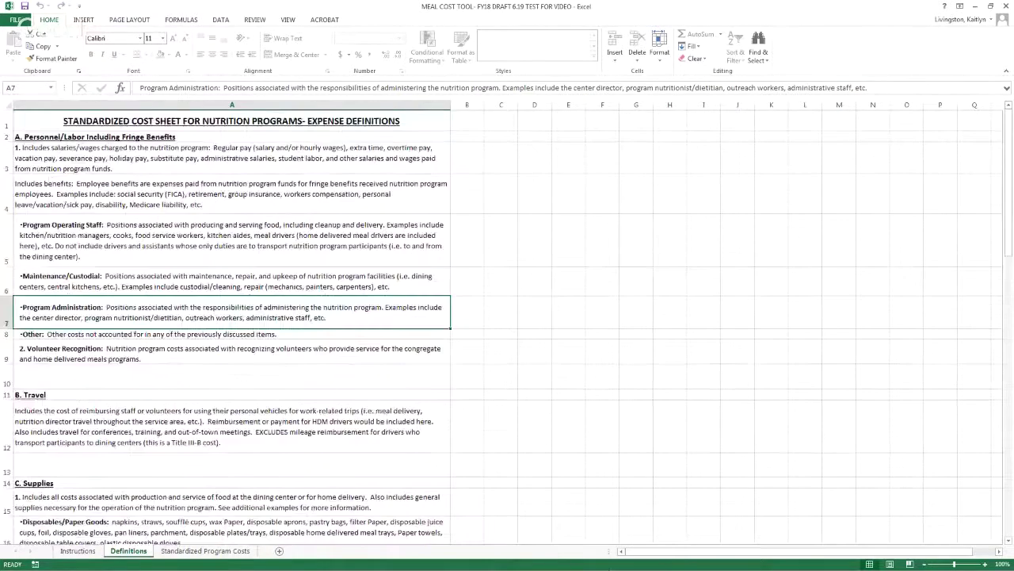
Step: Open the Standardized Program Costs sheet and examine its Revenue section and the entry columns E and G
left_click(205, 550)
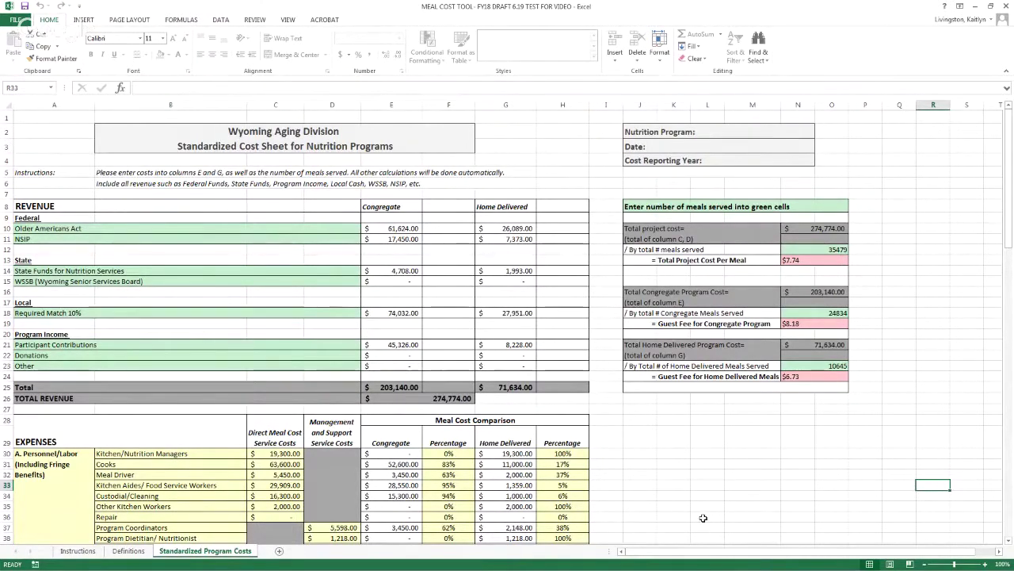
left_click(401, 104)
left_click(506, 105)
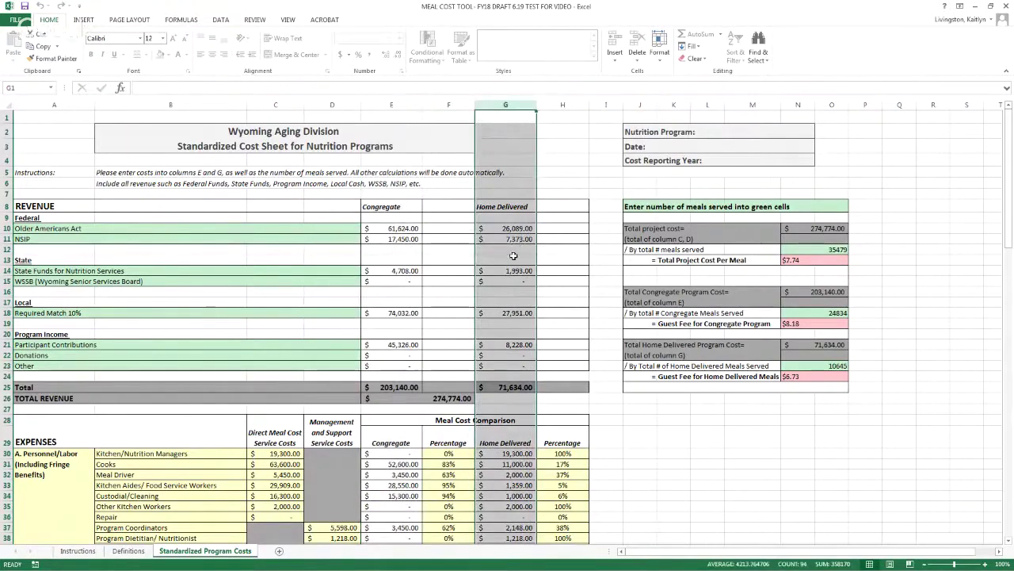
left_click(514, 256)
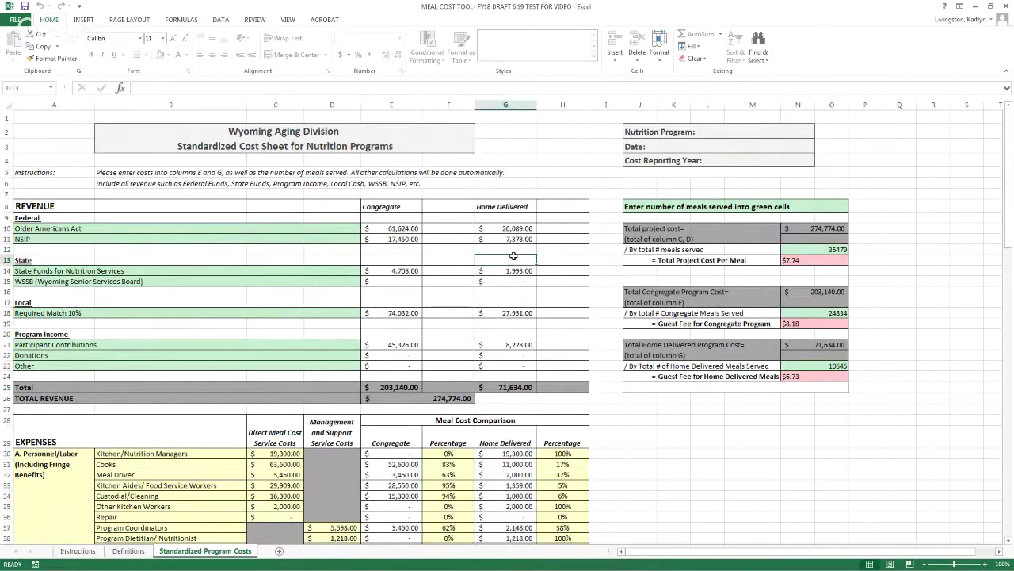
left_click(82, 204)
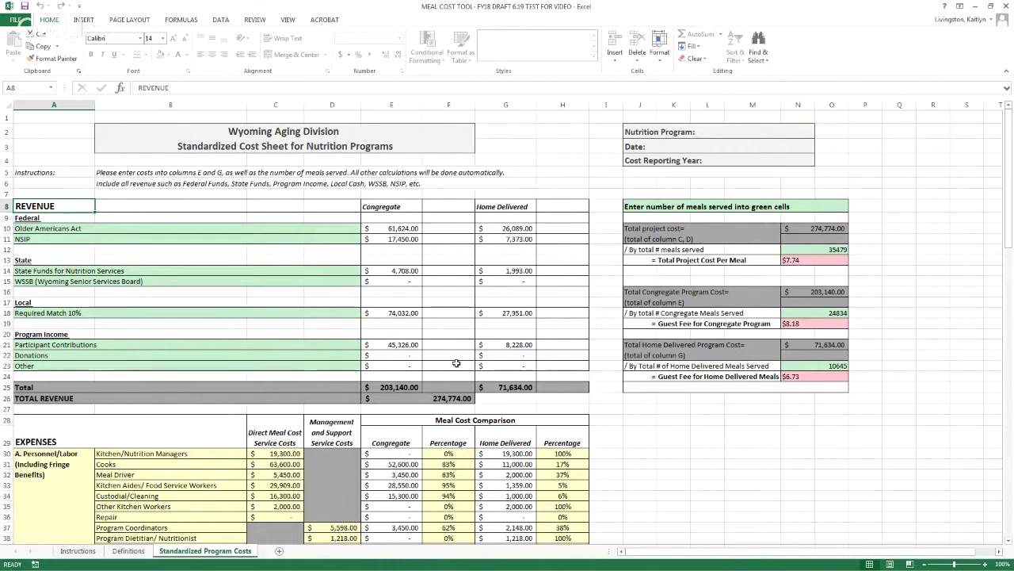
Step: Examine the Expenses section, including its Congregate column E and the Program Coordinators amount under Home Delivered
scroll(456, 363, "down", 5)
scroll(191, 246, "down", 2)
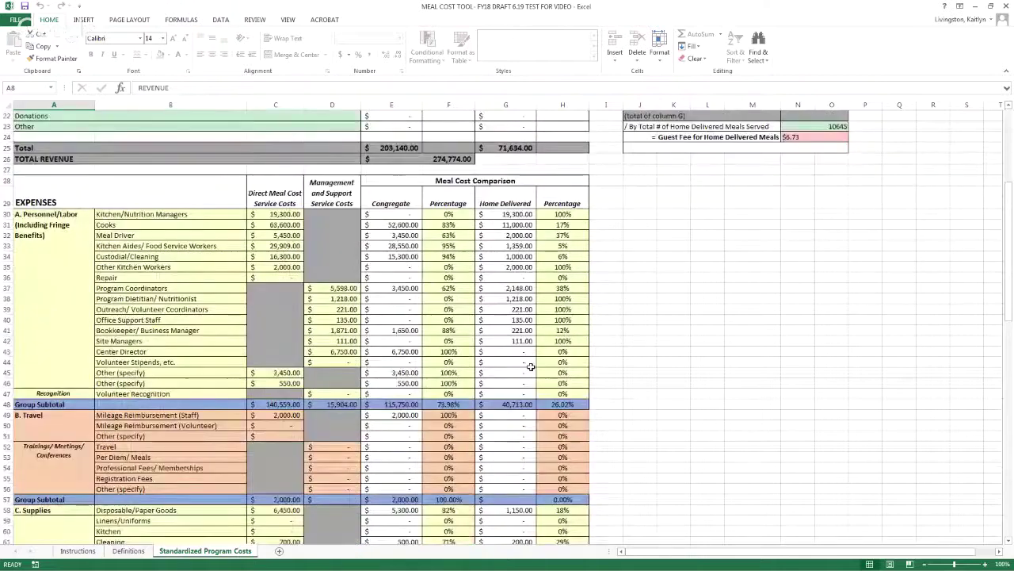
left_click(175, 182)
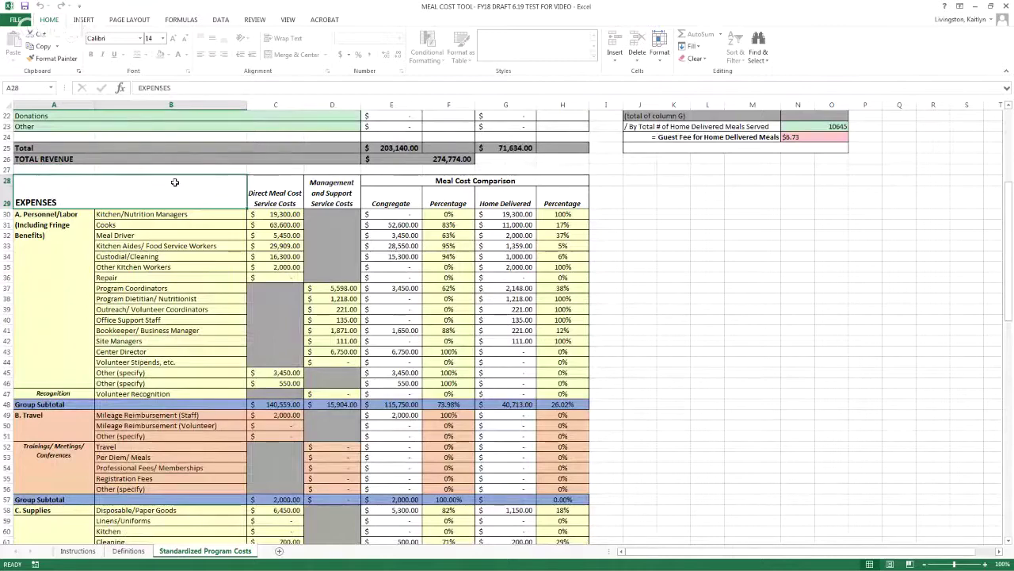
left_click(394, 104)
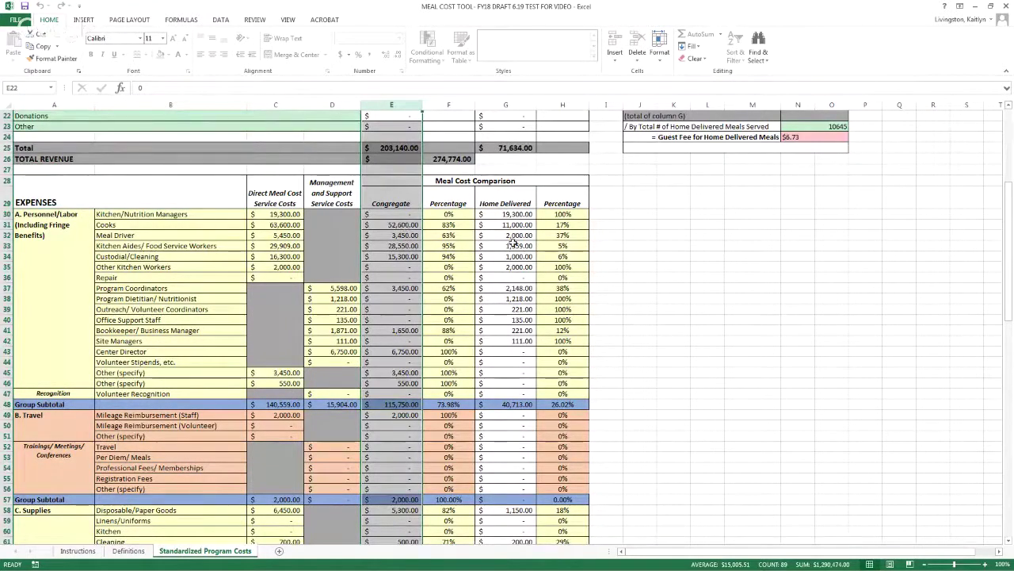
left_click(508, 290)
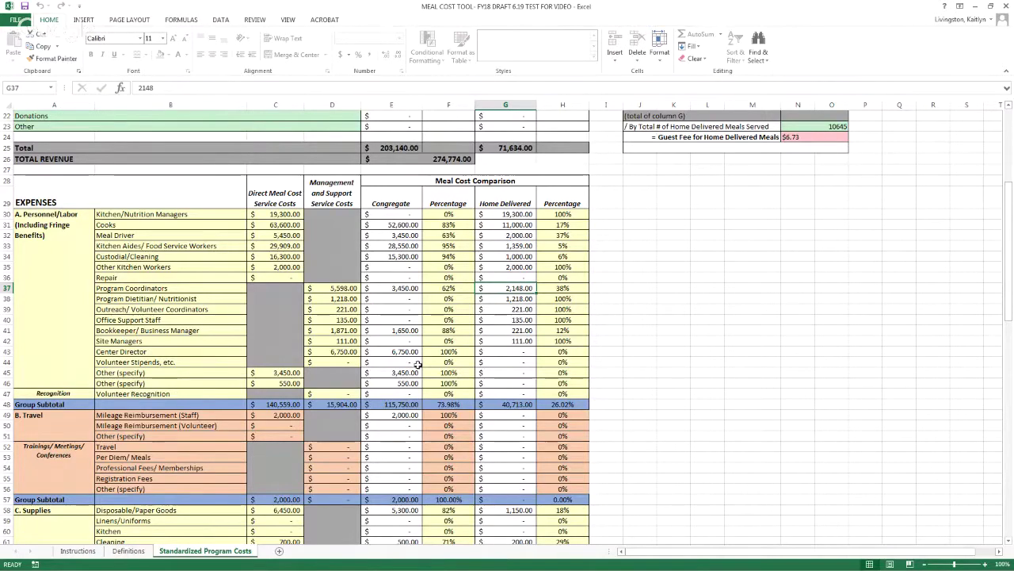
Step: Review the expense group subtotals, the Congregate and Home Delivered total expenses, and the budget and meal cost percentages below them
scroll(429, 343, "down", 4)
scroll(429, 343, "down", 1)
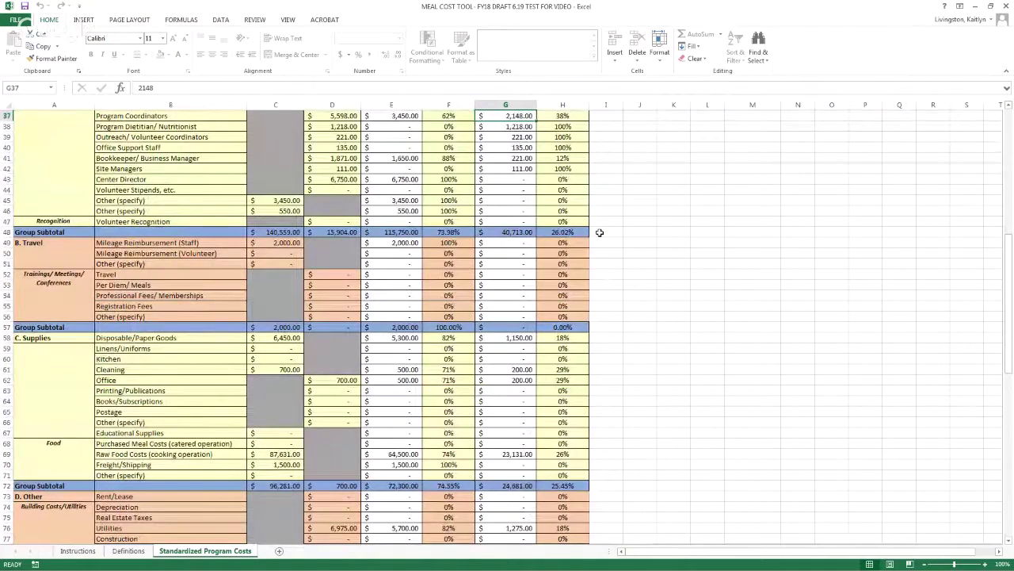
scroll(593, 324, "down", 11)
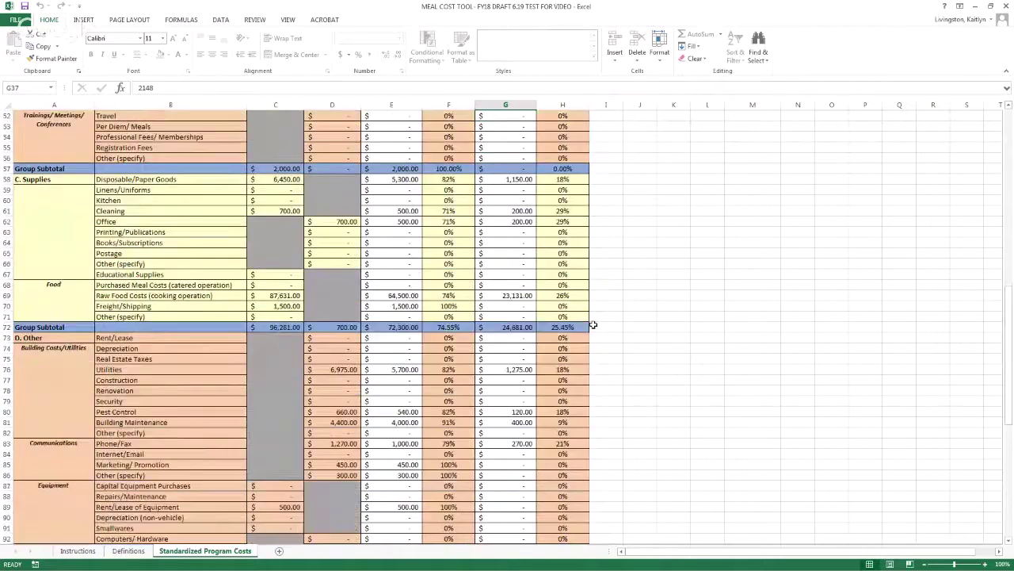
scroll(593, 325, "down", 5)
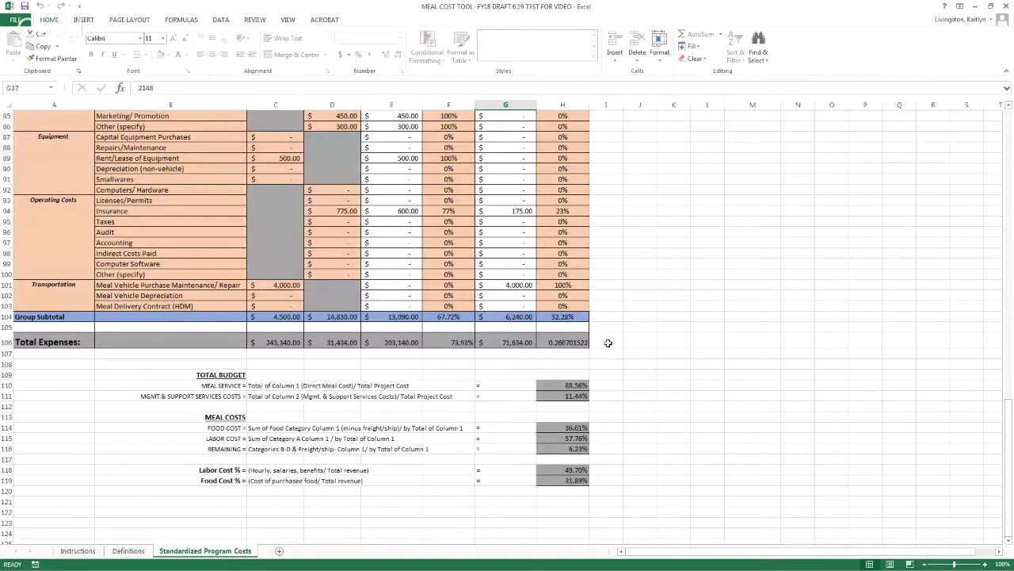
left_click(413, 343)
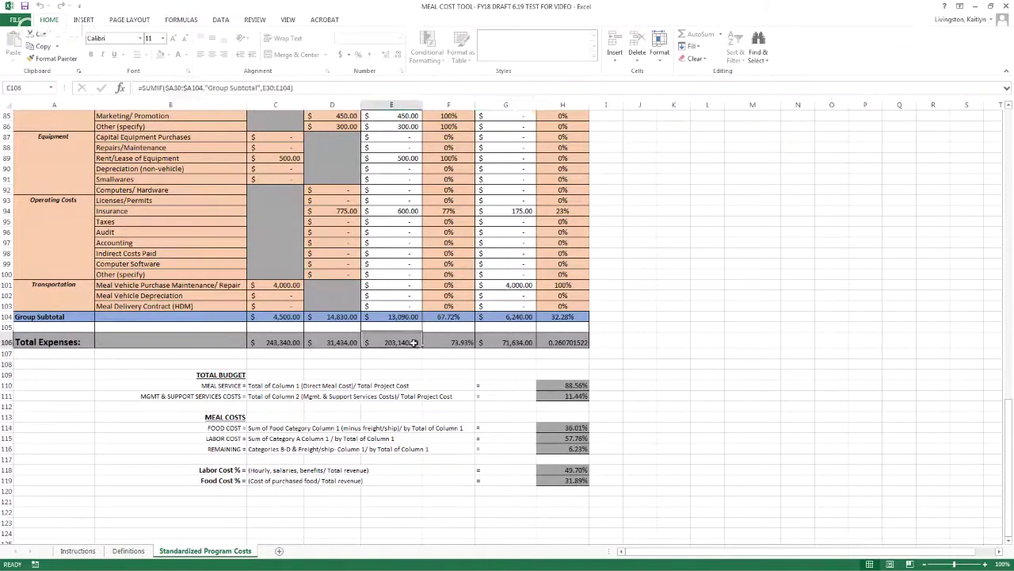
left_click(485, 342)
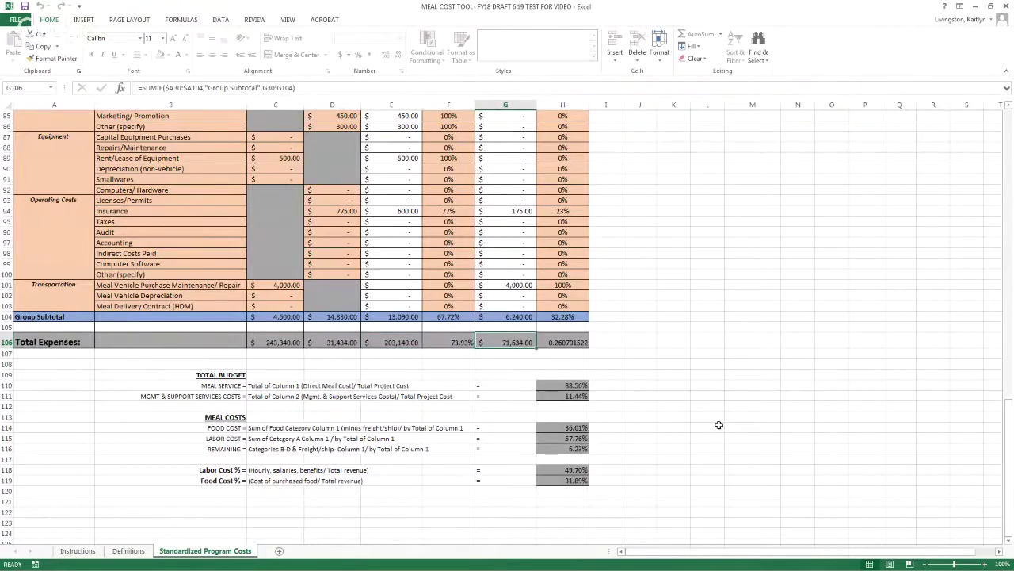
scroll(719, 425, "down", 2)
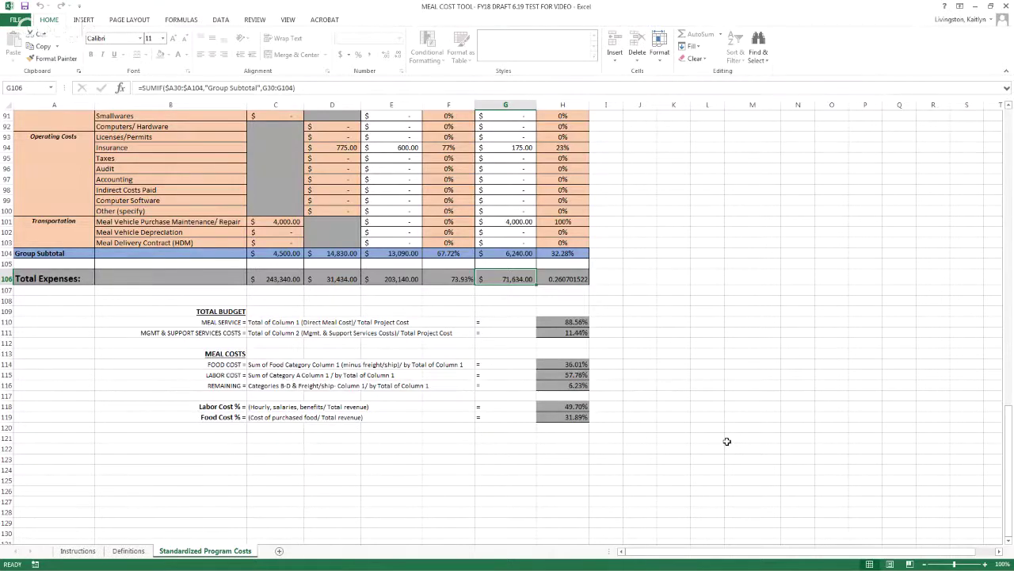
Step: Inspect the total project cost, the total number of meals served and the total project cost per meal formula
left_click_drag(1007, 520, 1006, 246)
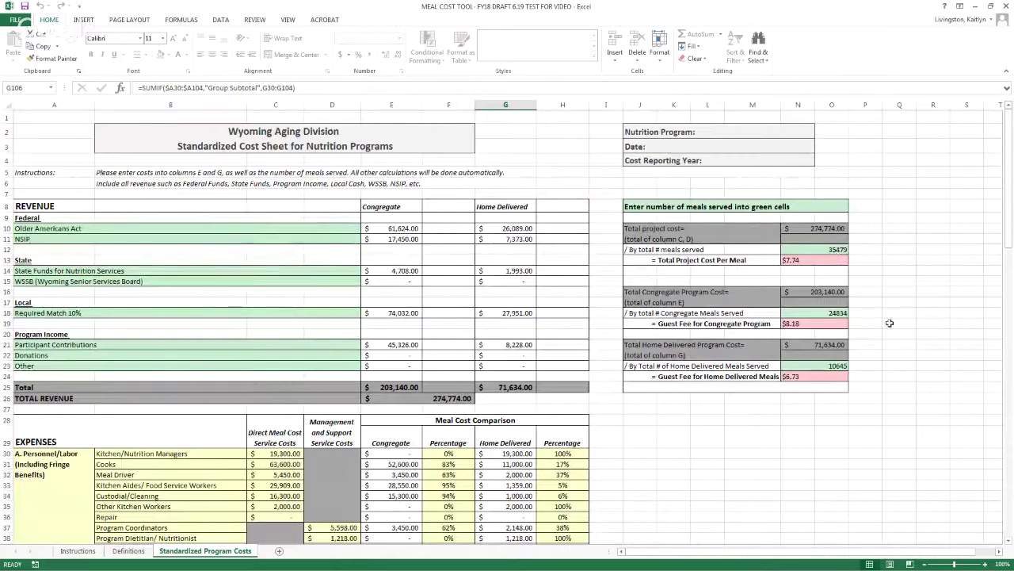
left_click(833, 228)
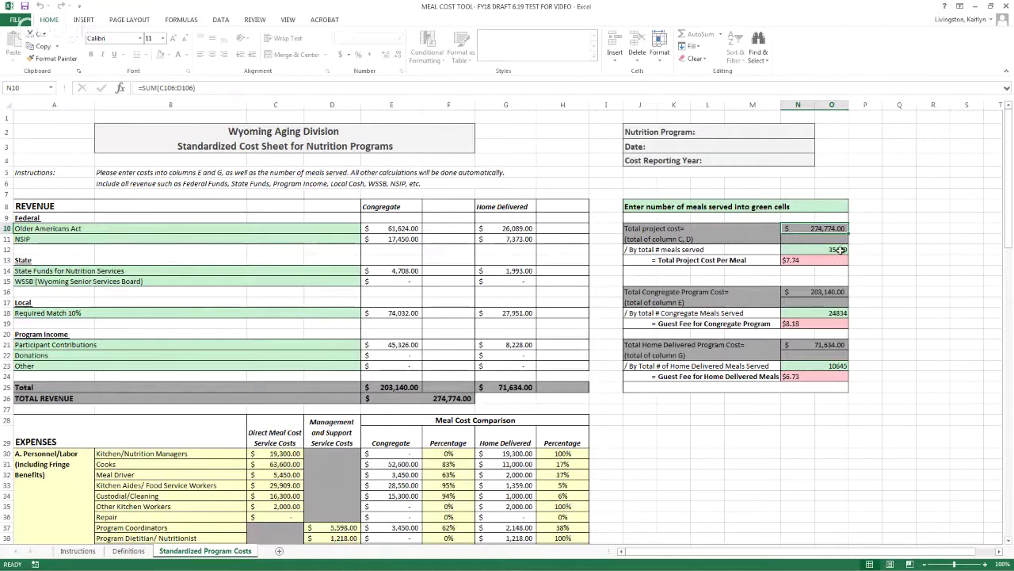
key("Down")
key("Down")
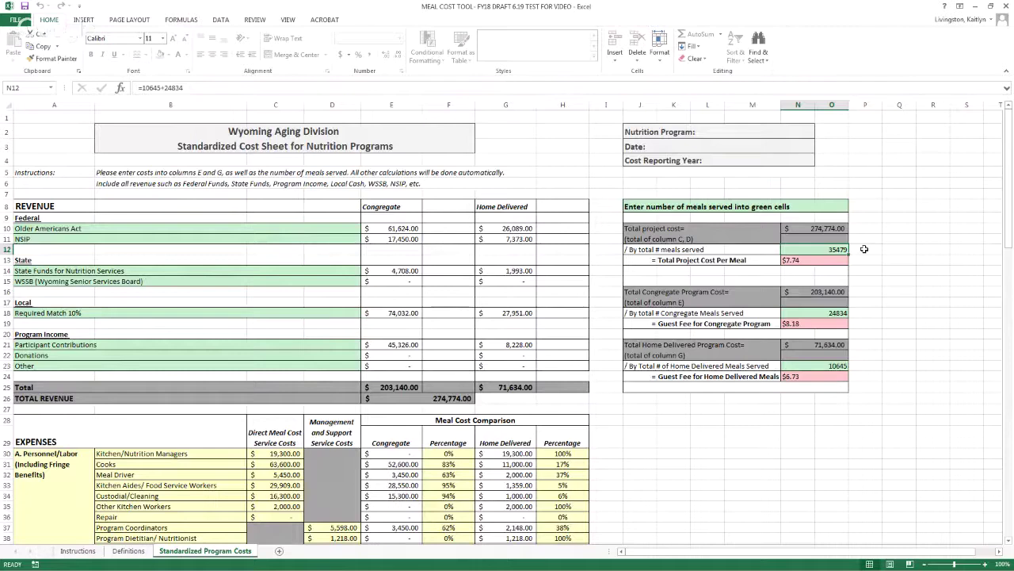
left_click(842, 259)
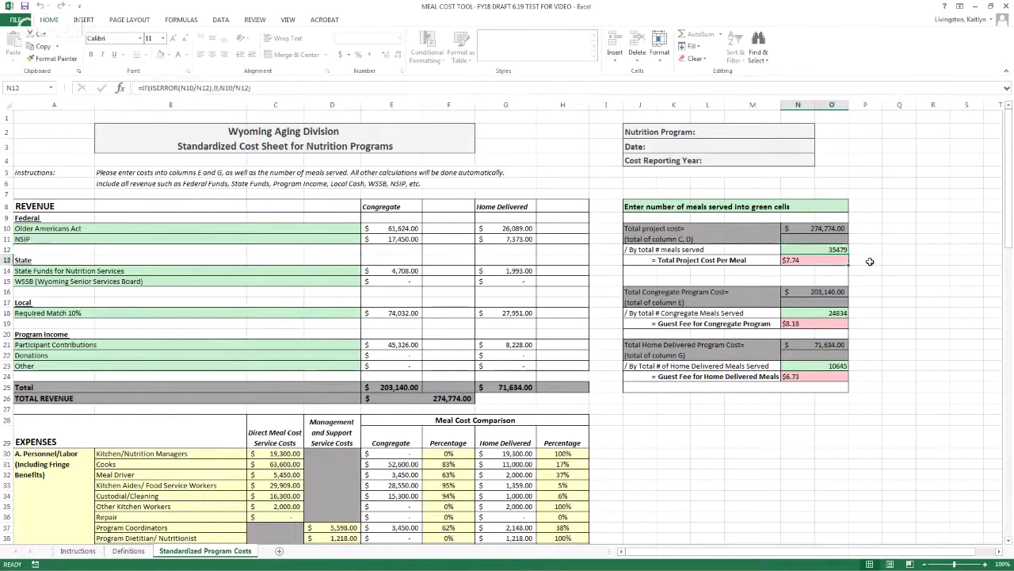
Step: Examine how program cost and meals served give the guest fees for the Congregate and Home Delivered programs
scroll(869, 261, "down", 1)
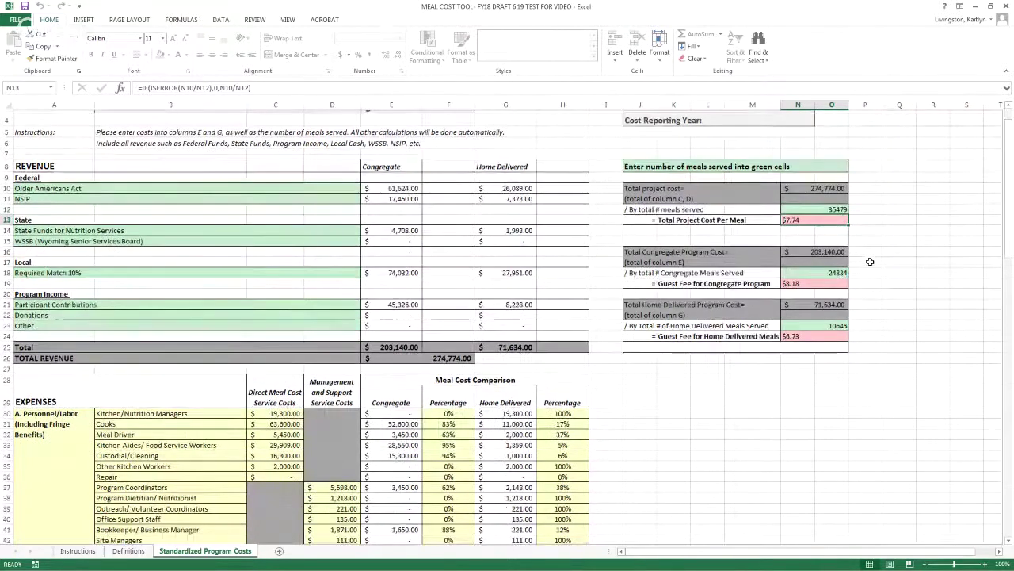
left_click(872, 250)
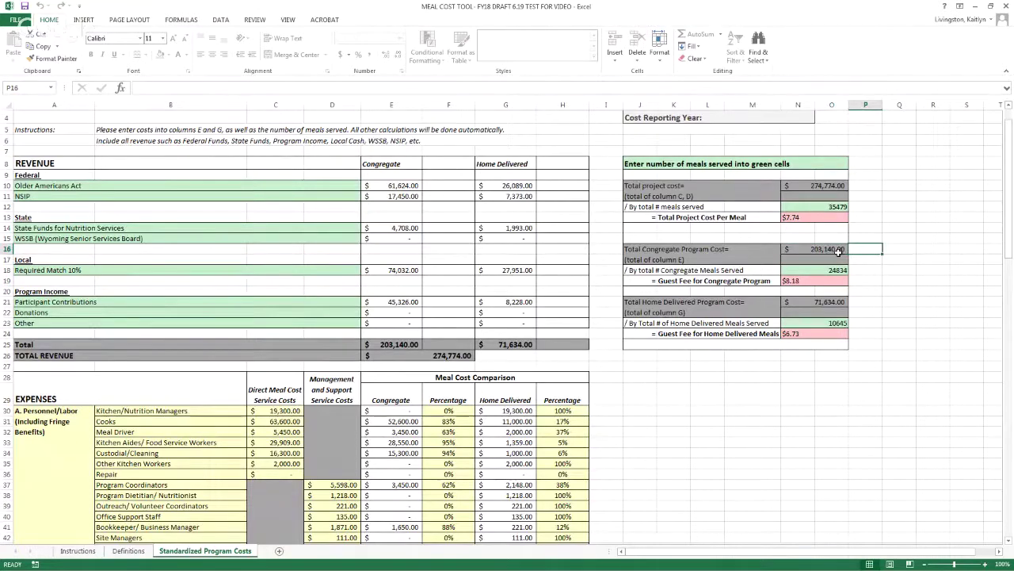
left_click(869, 270)
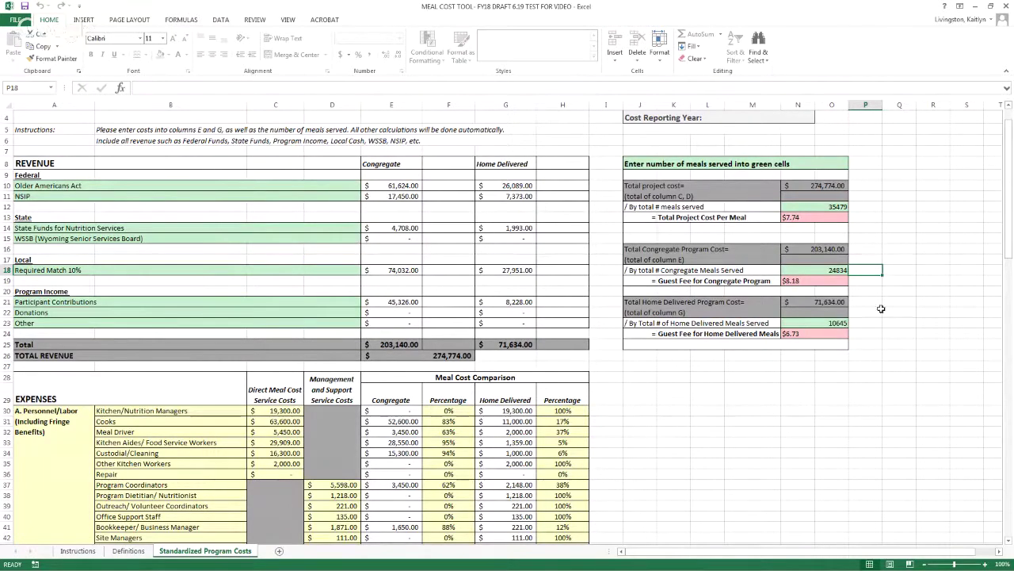
left_click(875, 281)
scroll(880, 279, "down", 1)
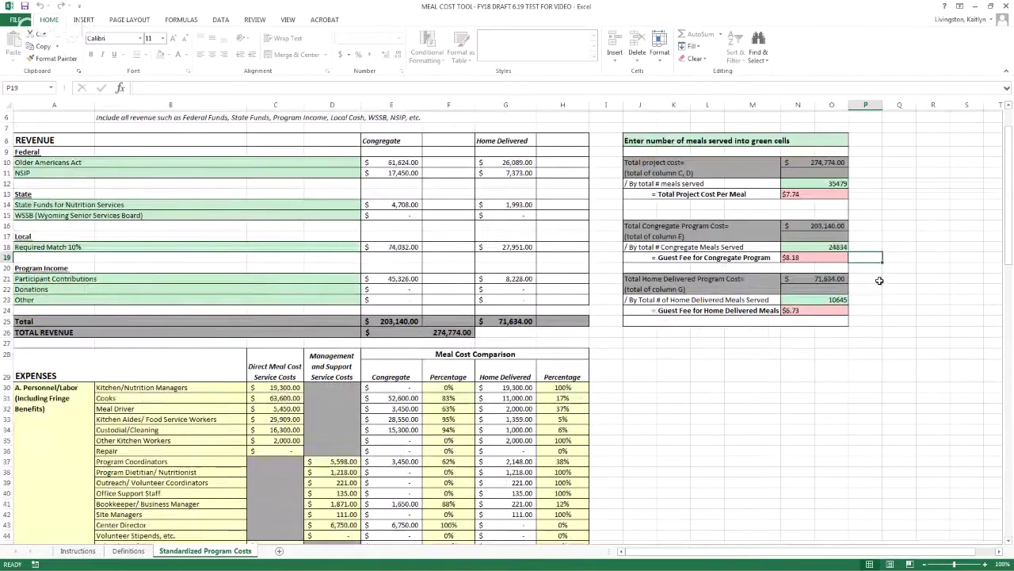
scroll(879, 279, "down", 1)
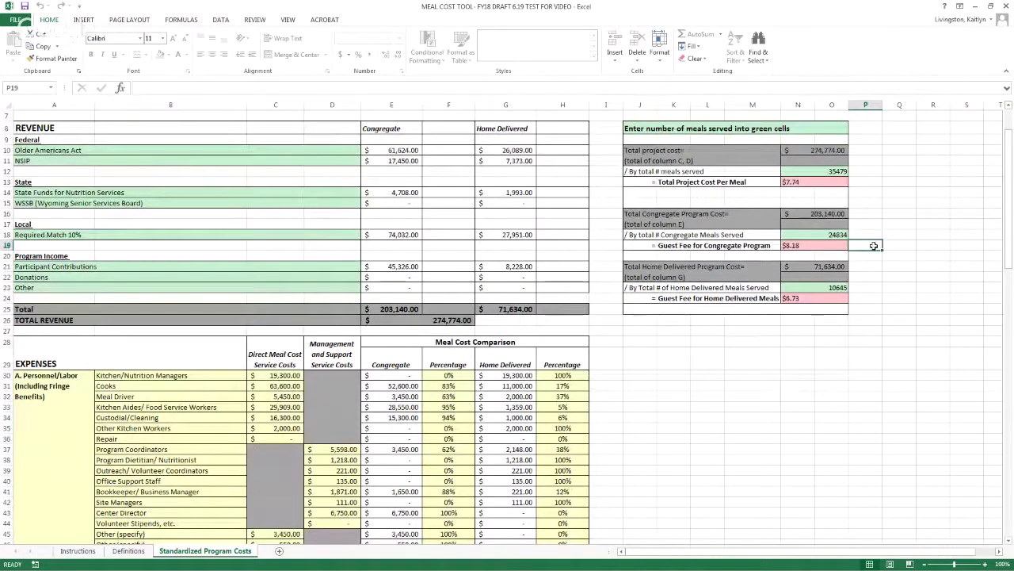
left_click(875, 268)
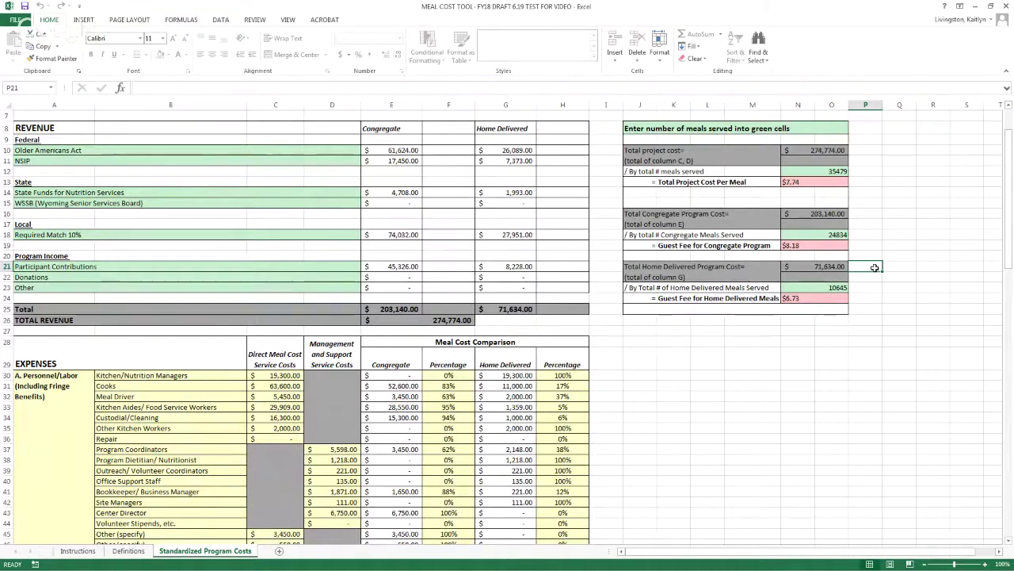
scroll(875, 268, "up", 1)
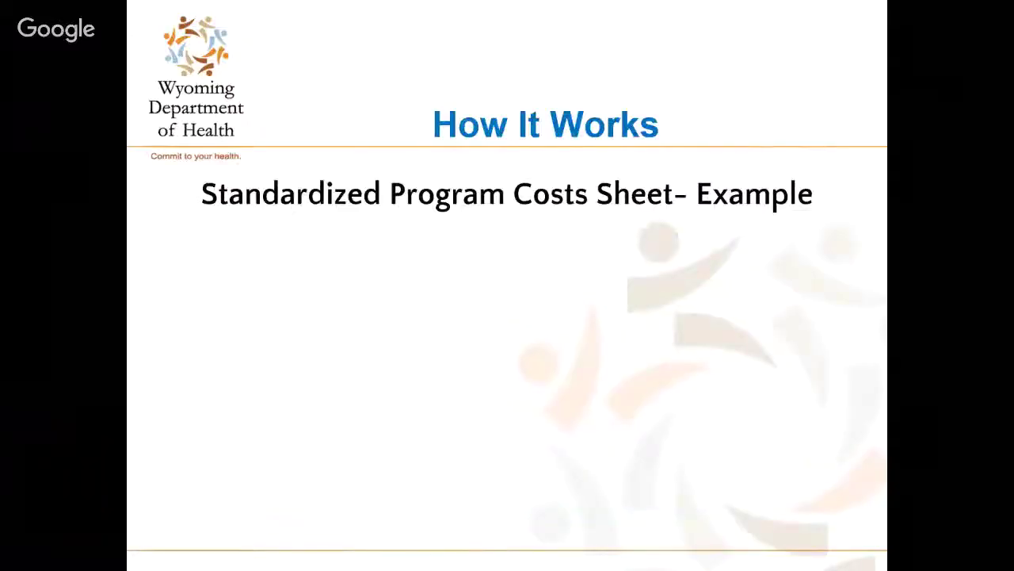
key("Right")
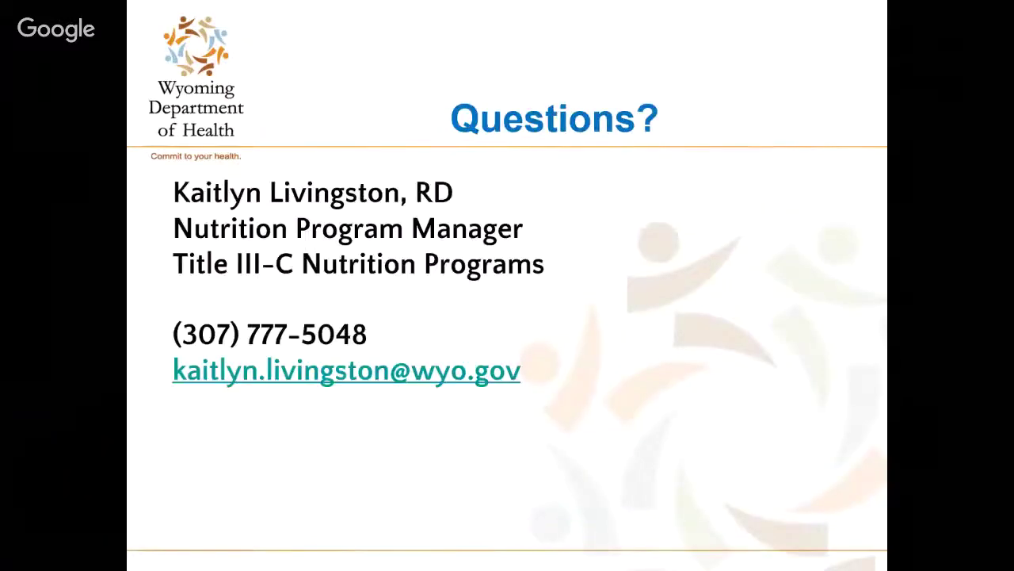